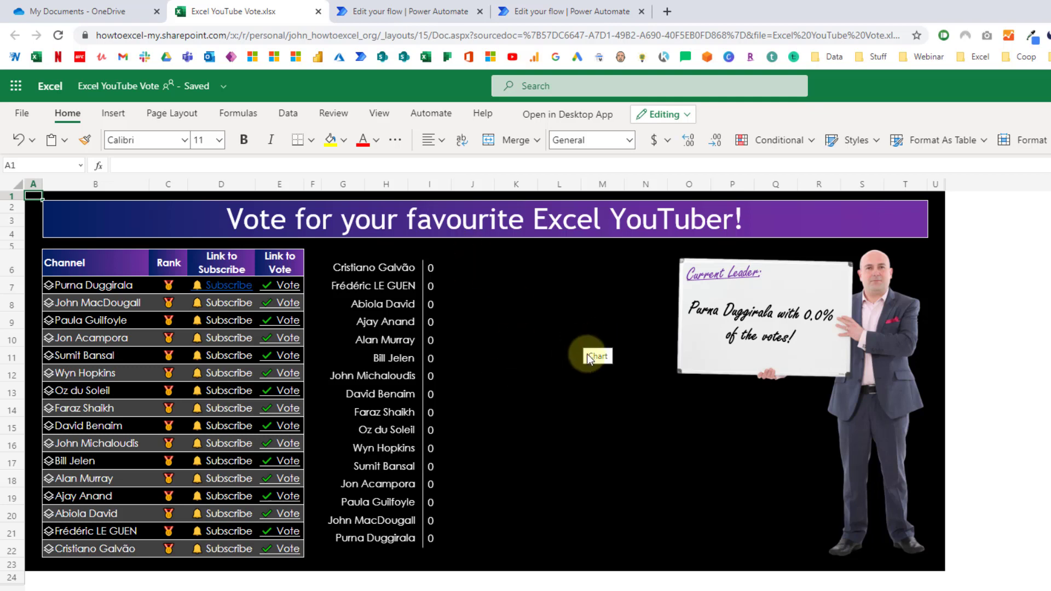
# Step: Check the presenter cutout and the B7 YouTuber's data card, then visit and close their YouTube channel
pyautogui.click(872, 416)
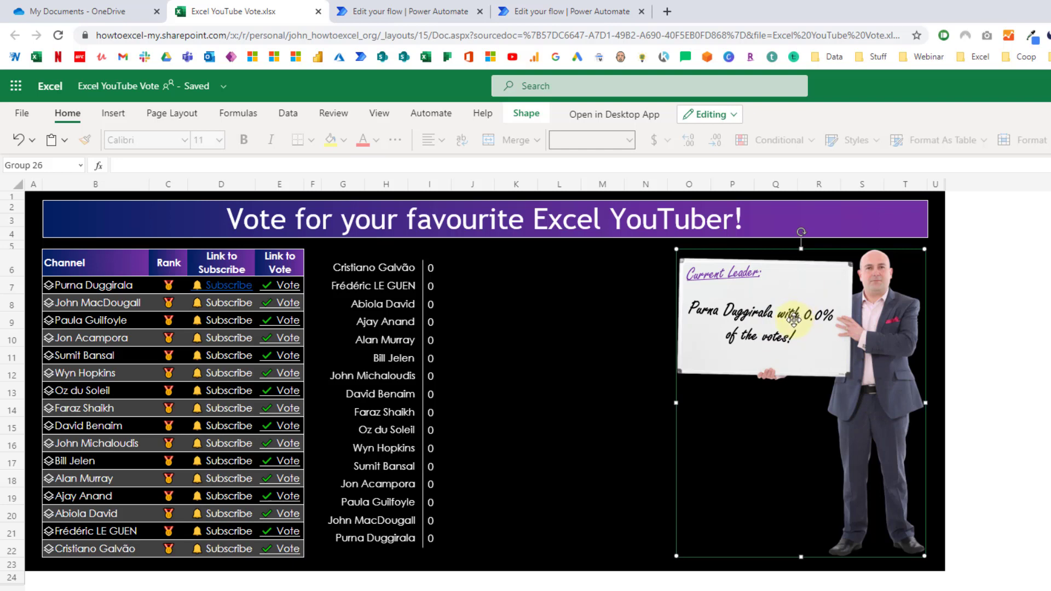
pyautogui.click(90, 288)
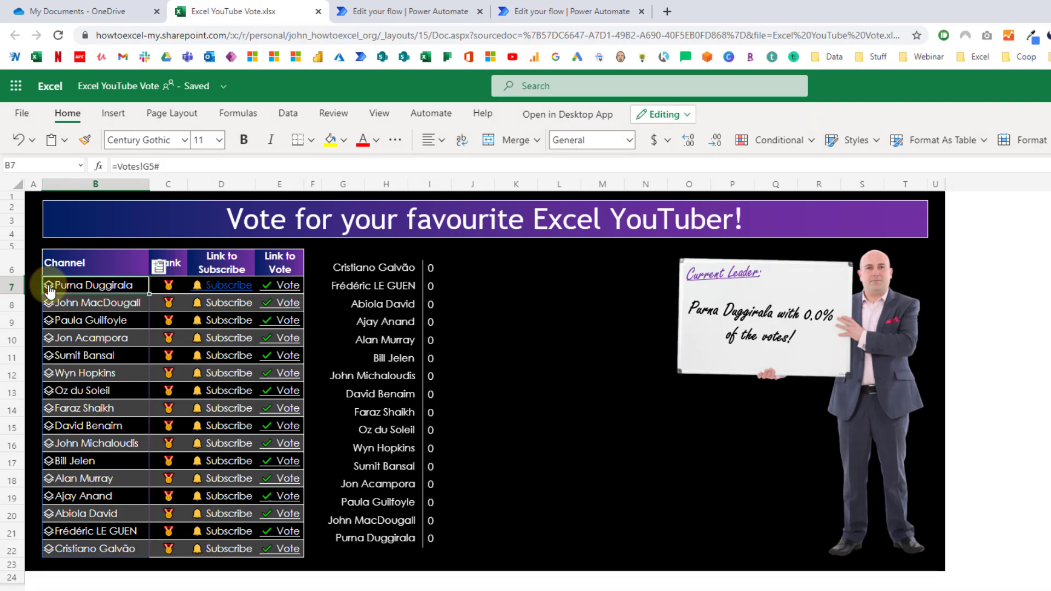
pyautogui.click(49, 286)
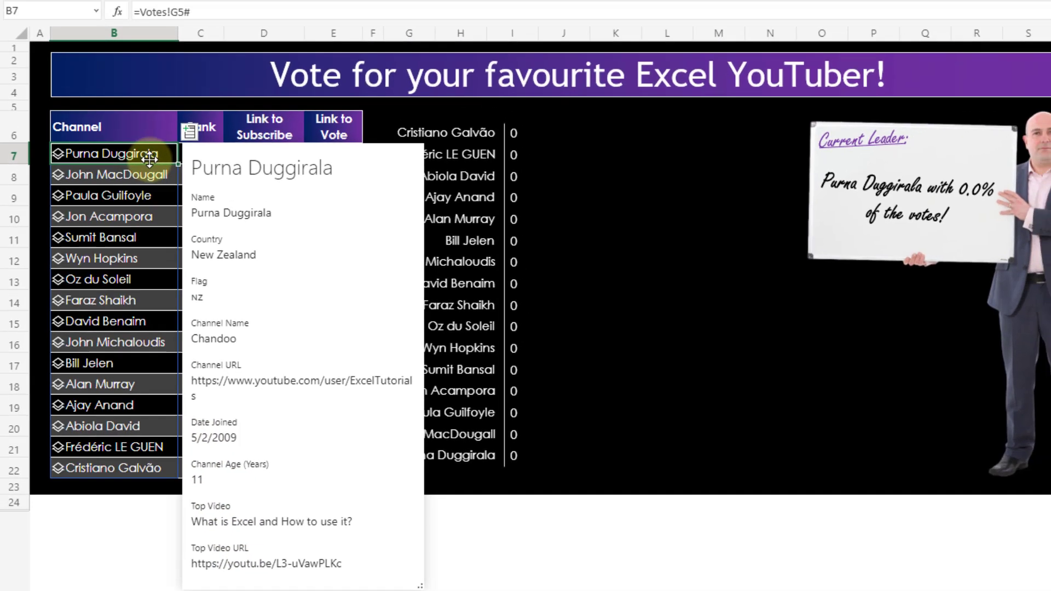
pyautogui.click(154, 125)
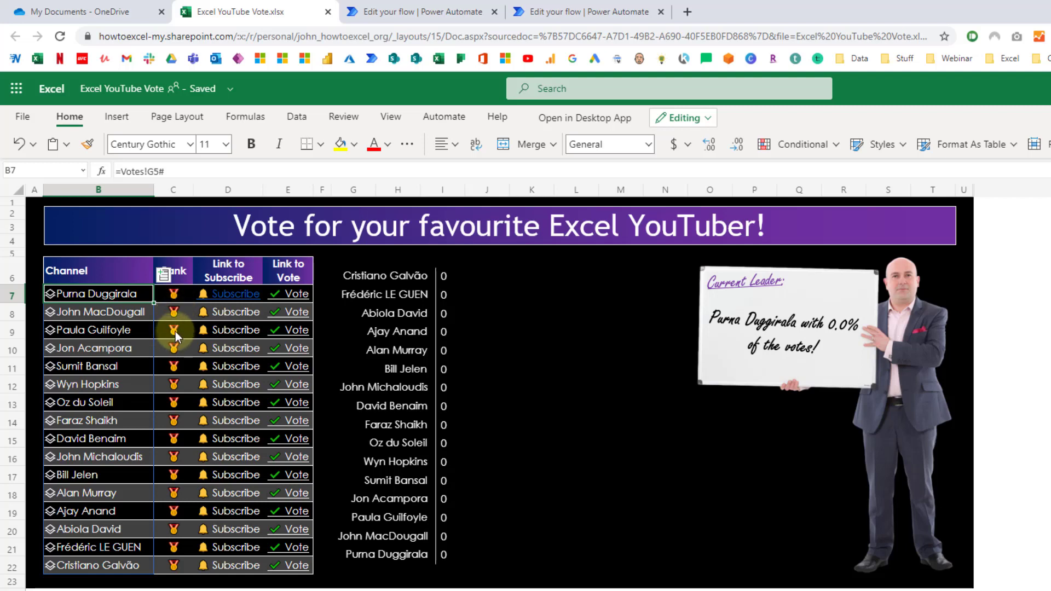
pyautogui.click(229, 300)
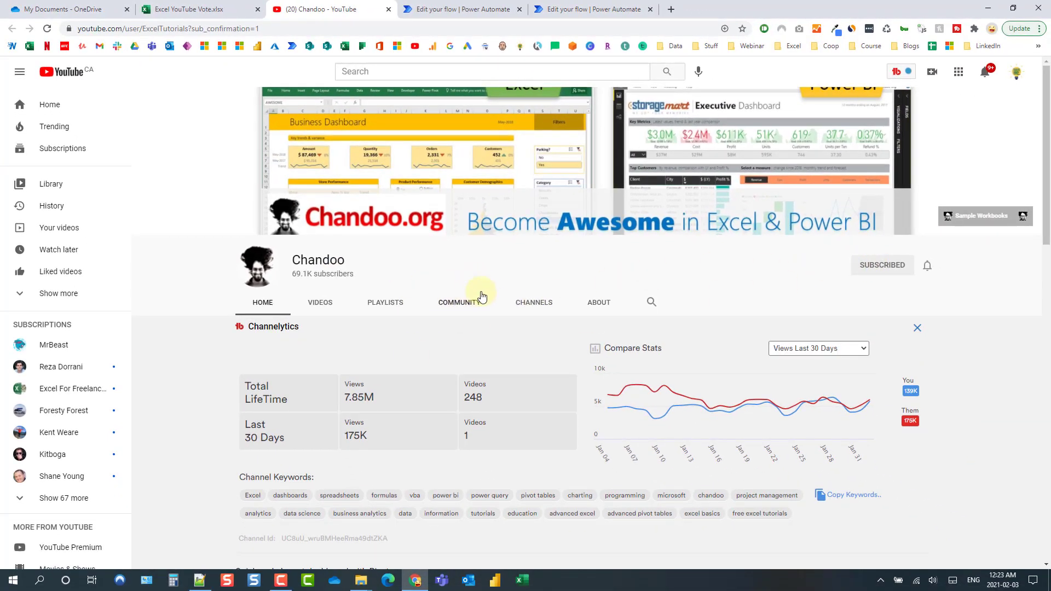
pyautogui.click(388, 9)
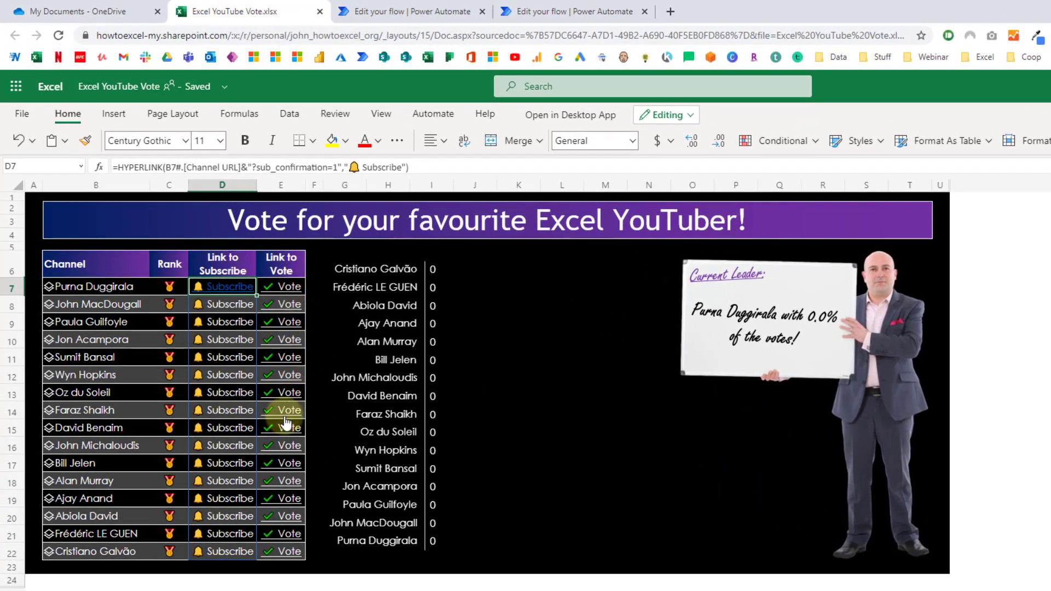
# Step: Vote for the second YouTuber through the E8 Vote link, then close the flow's confirmation page
pyautogui.click(289, 307)
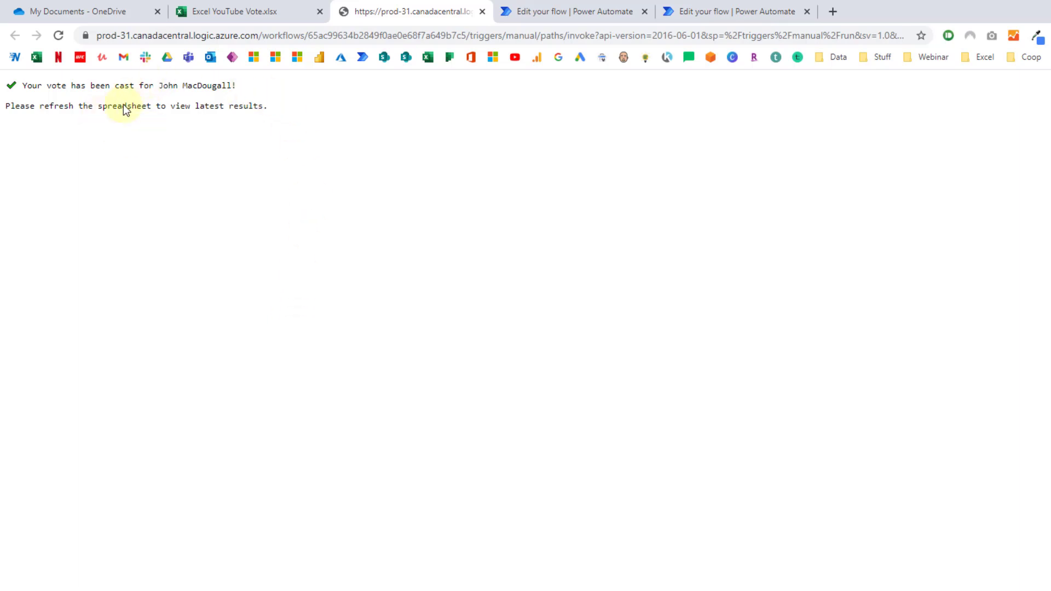
pyautogui.moveTo(157, 86); pyautogui.dragTo(231, 87)
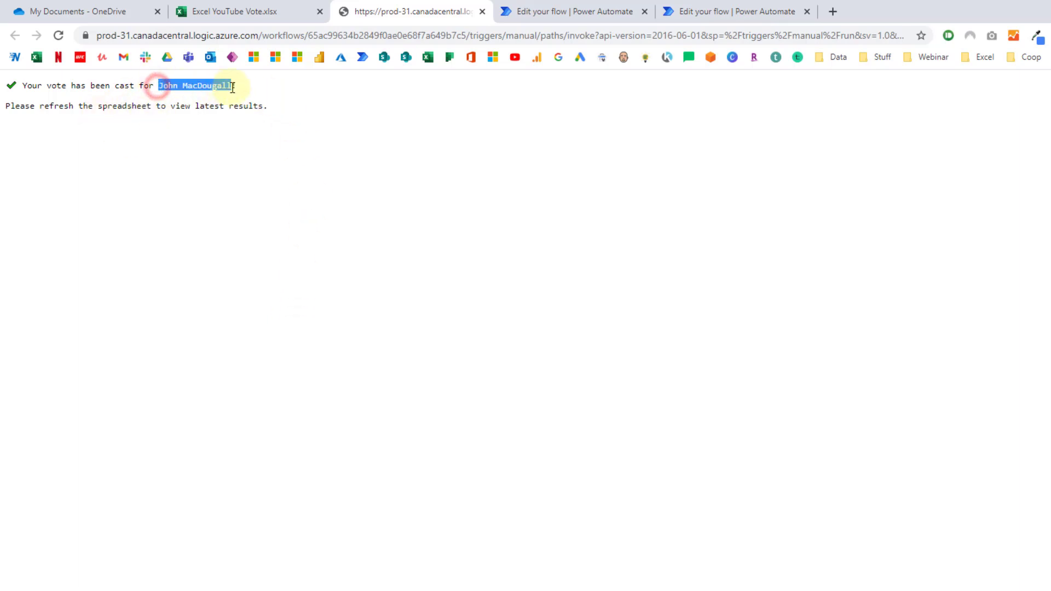
pyautogui.click(482, 11)
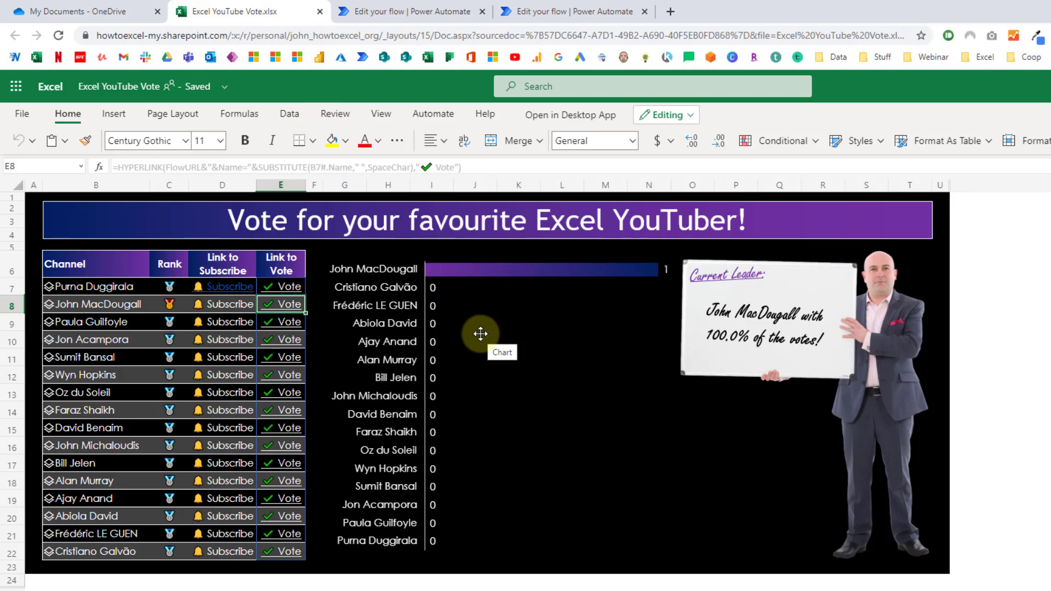
pyautogui.click(433, 323)
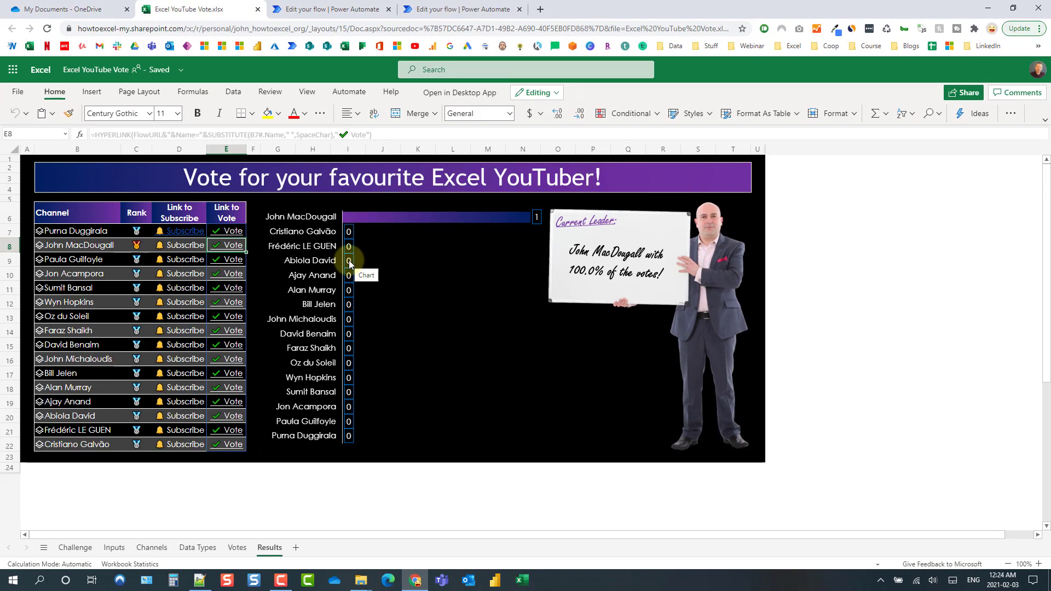
pyautogui.click(335, 400)
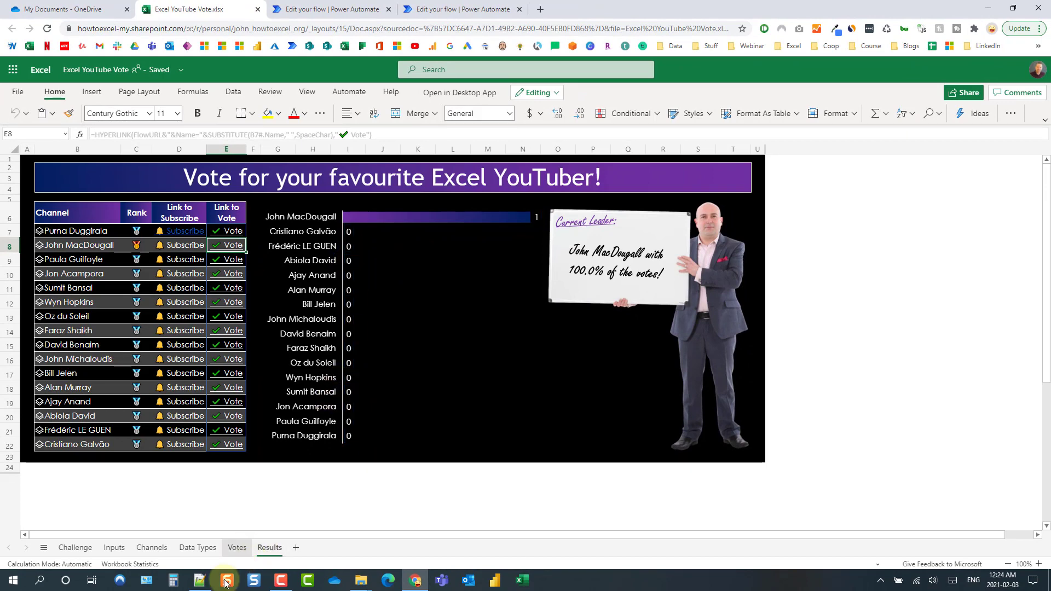
pyautogui.click(237, 549)
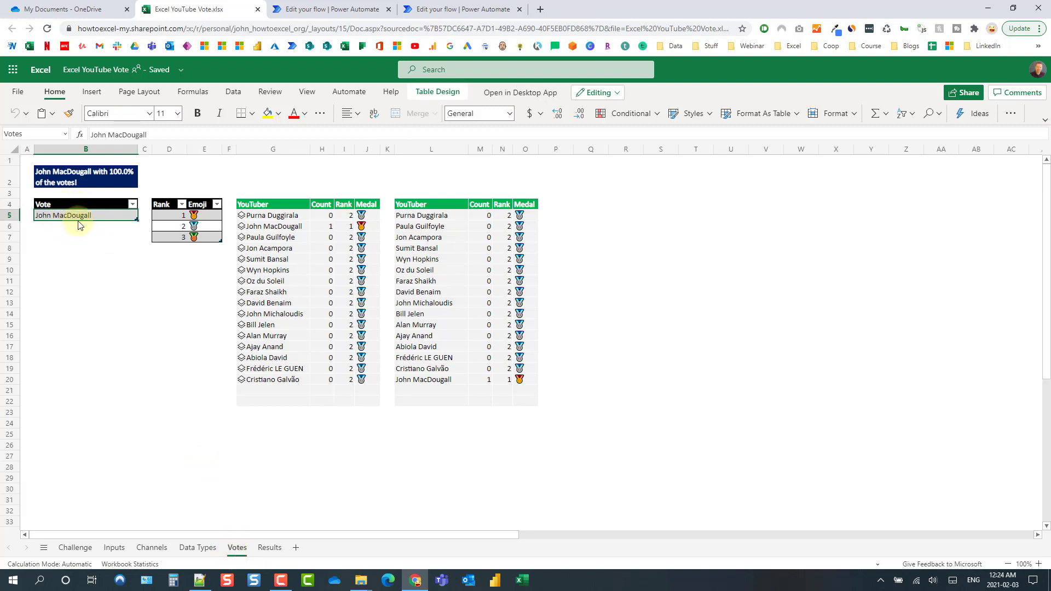
pyautogui.click(104, 215)
pyautogui.click(283, 219)
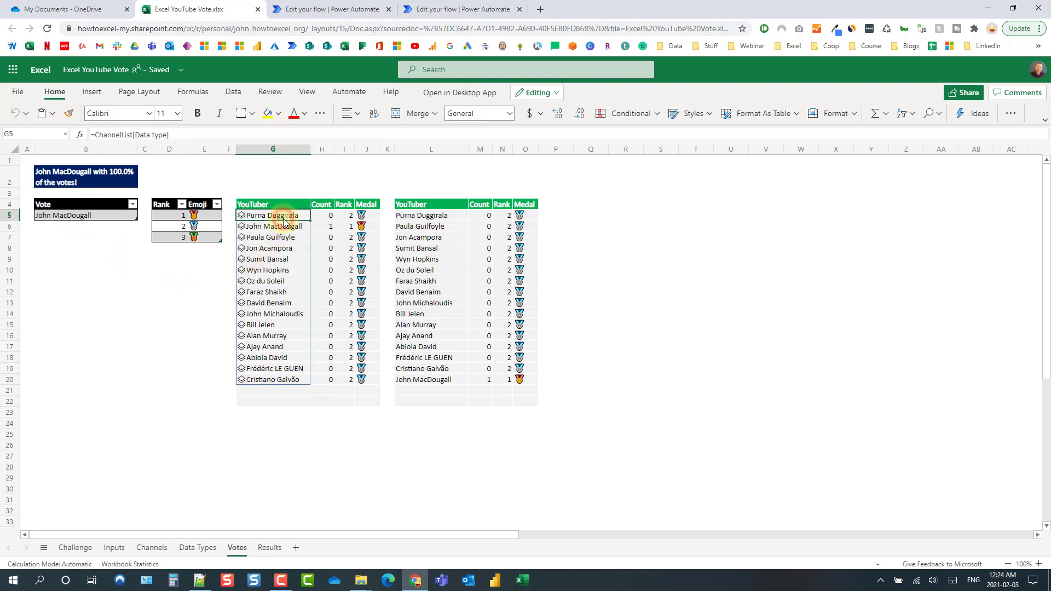
pyautogui.click(323, 218)
pyautogui.click(344, 218)
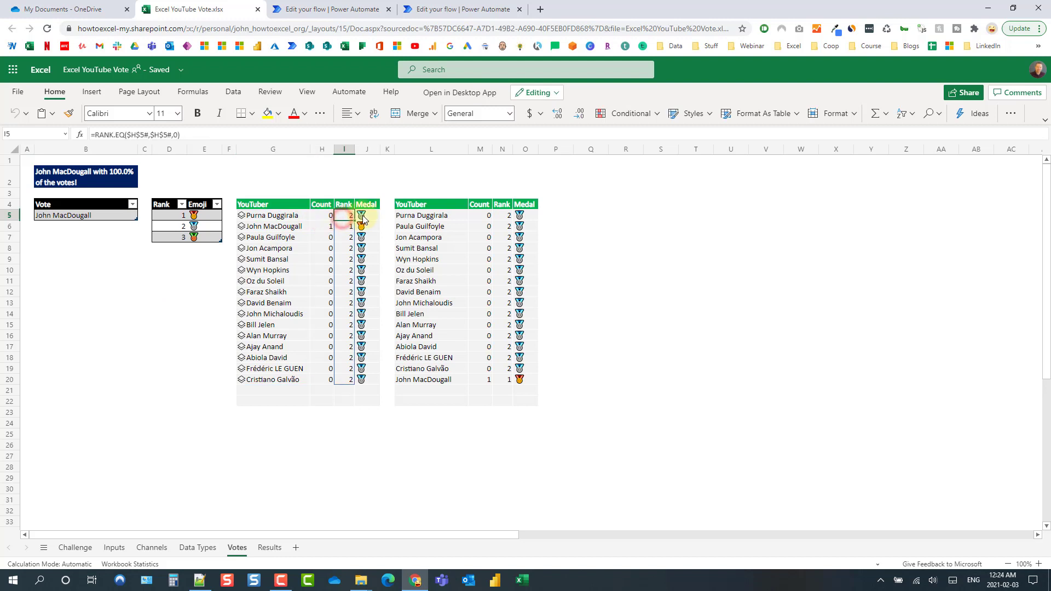
pyautogui.click(363, 218)
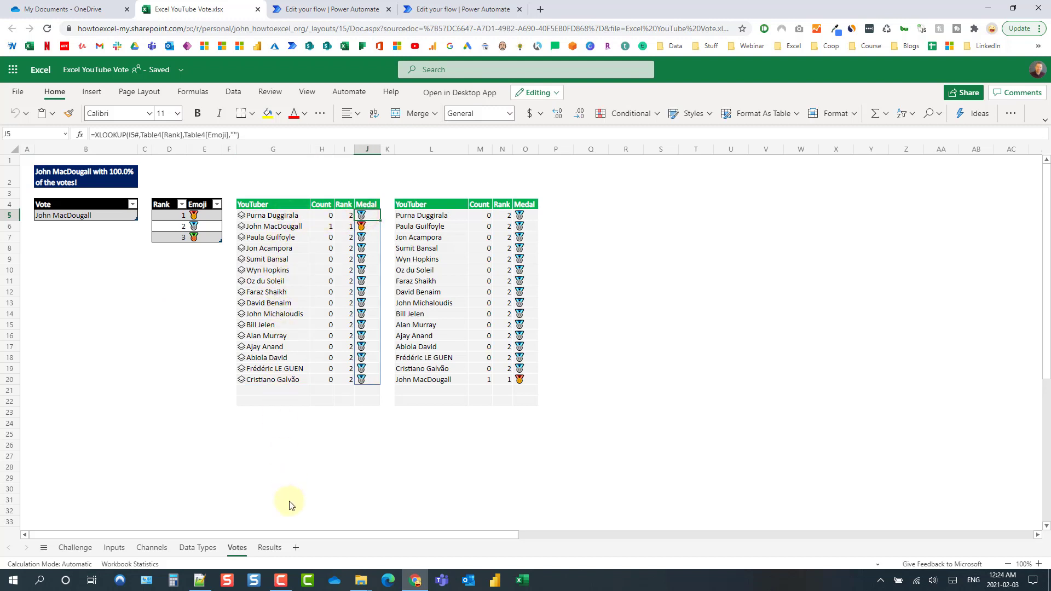
pyautogui.click(269, 547)
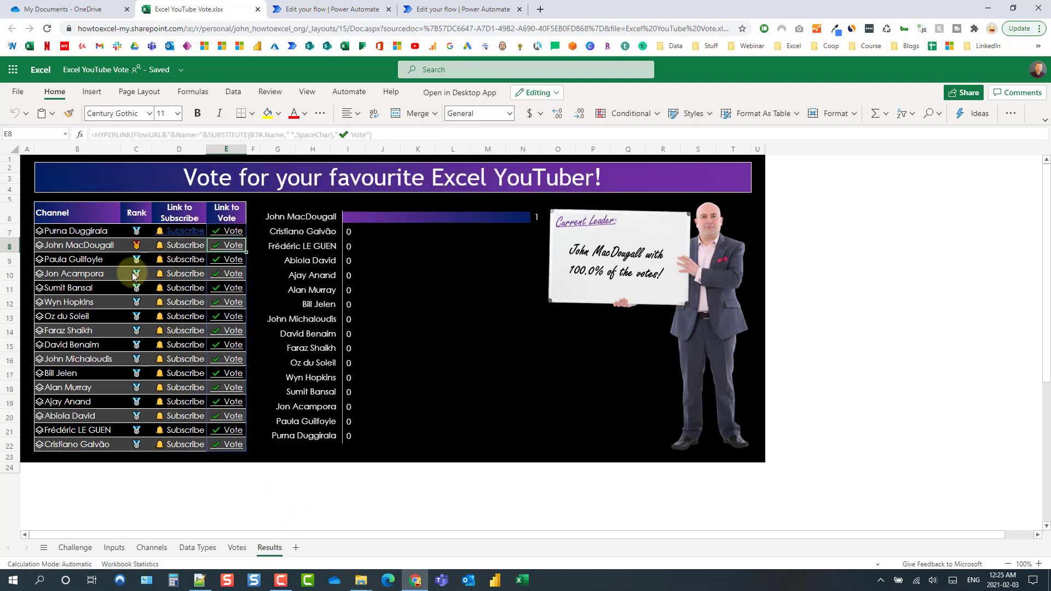
pyautogui.click(703, 321)
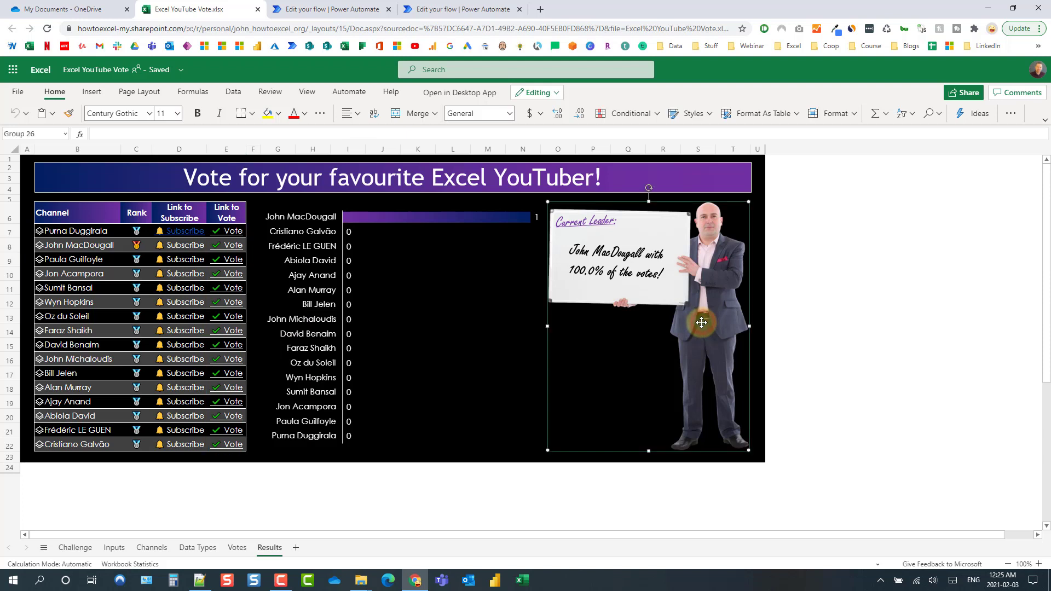
pyautogui.click(40, 234)
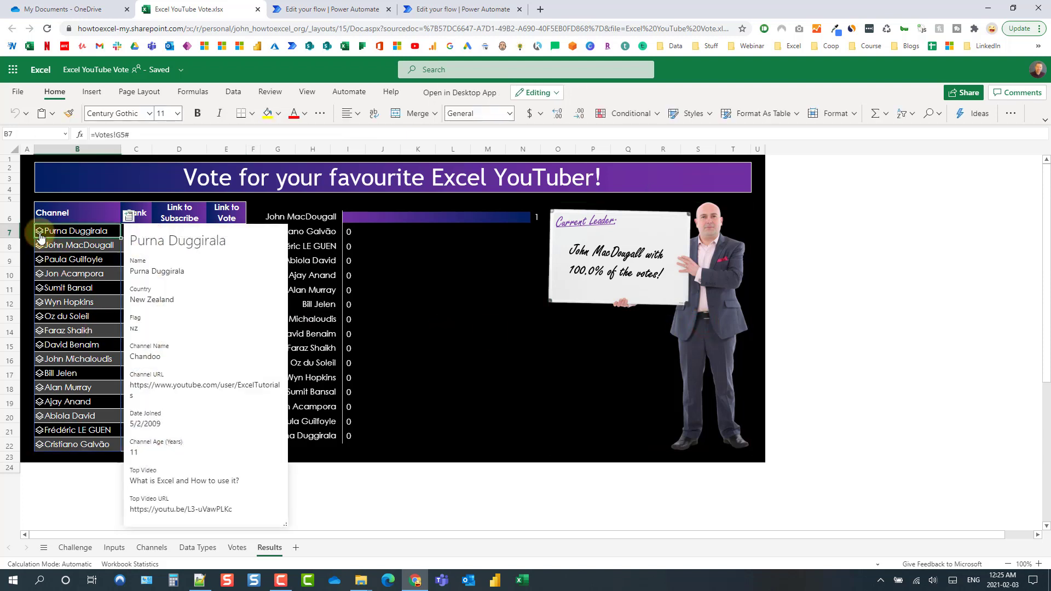
pyautogui.click(108, 251)
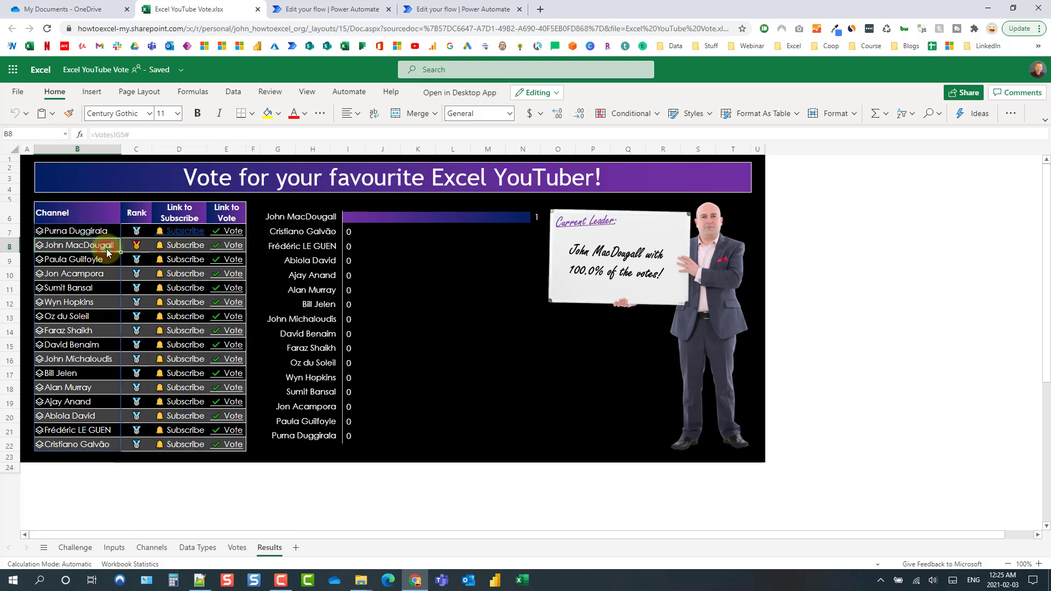
pyautogui.click(93, 362)
pyautogui.click(112, 333)
pyautogui.click(111, 304)
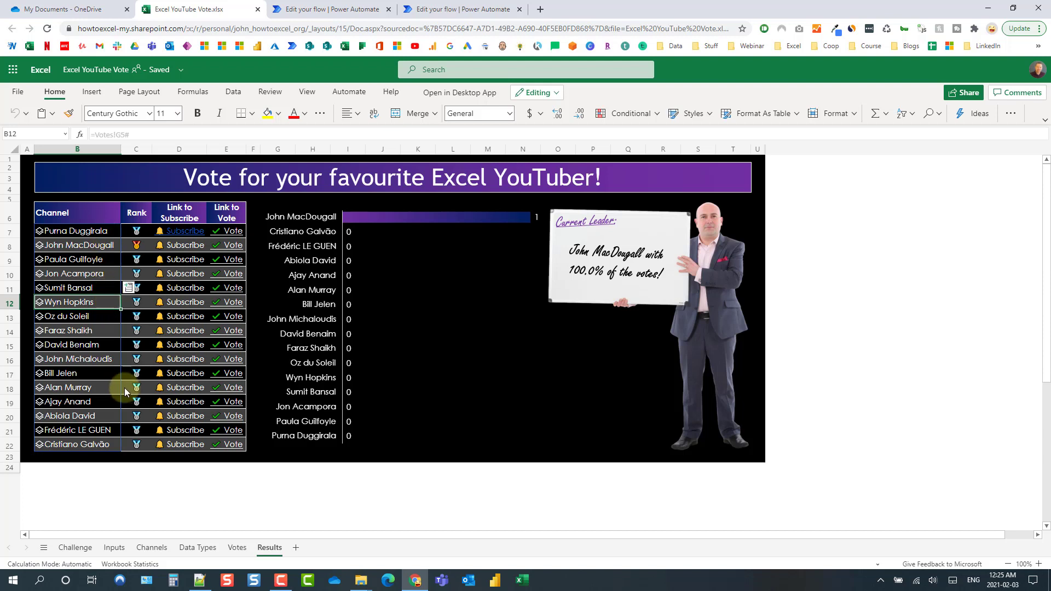
# Step: Open Conditional Formatting > Manage Rules to show the alternating-row rule on $B$7:$E$22
pyautogui.click(650, 116)
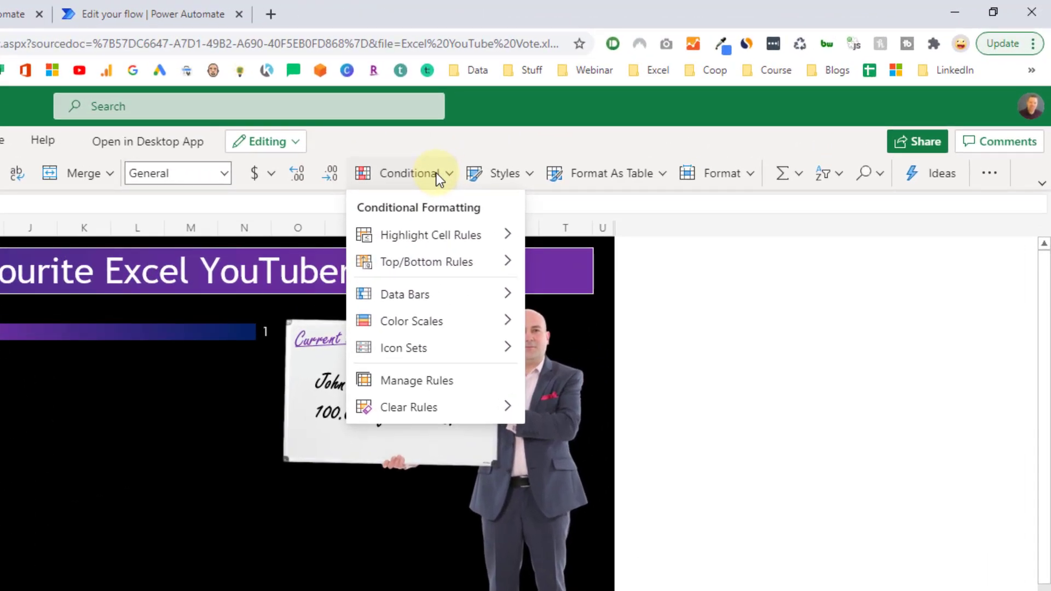
pyautogui.click(437, 383)
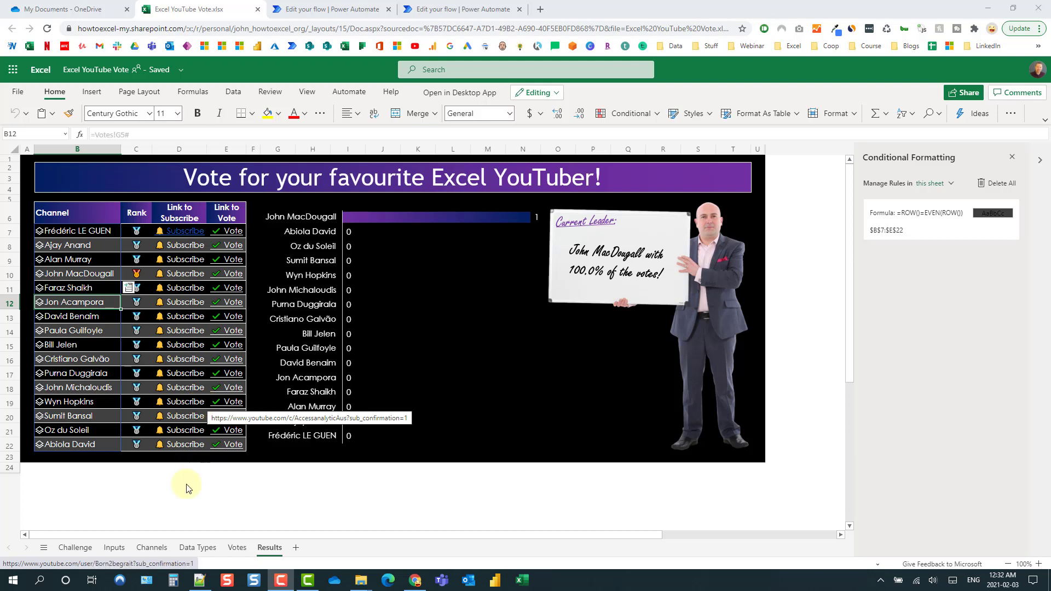
# Step: Switch to the Data Types sheet, inspect the =RAND() formula in B2, and show the Automate scripts
pyautogui.click(145, 548)
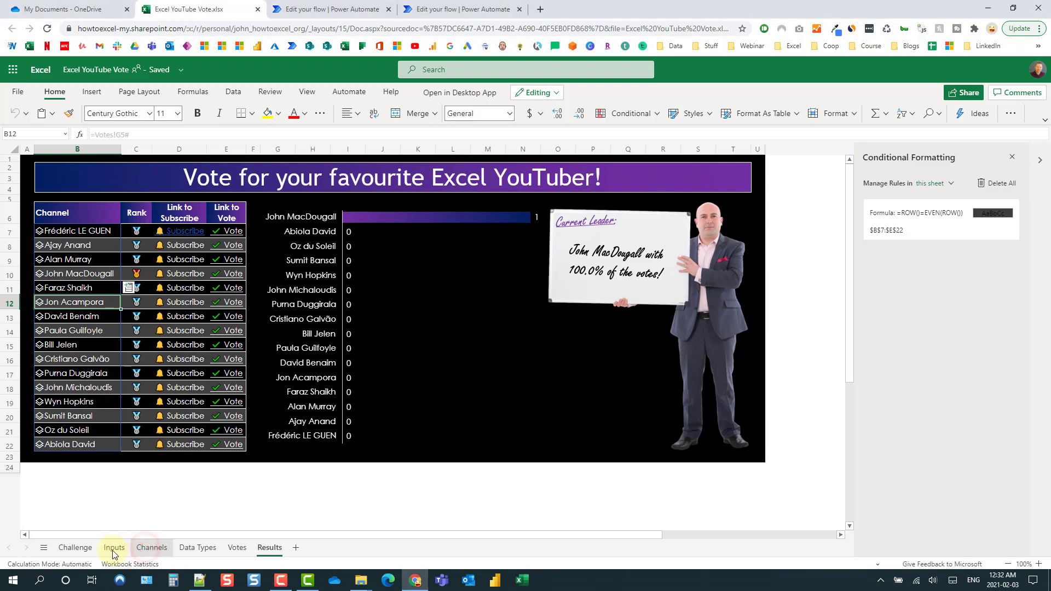
pyautogui.click(192, 549)
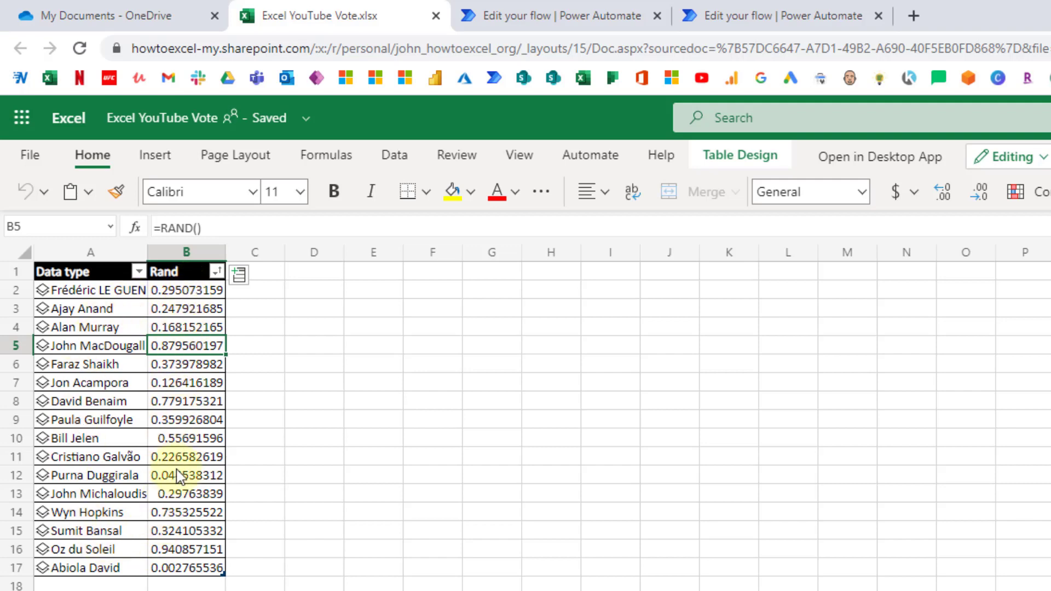
pyautogui.click(174, 289)
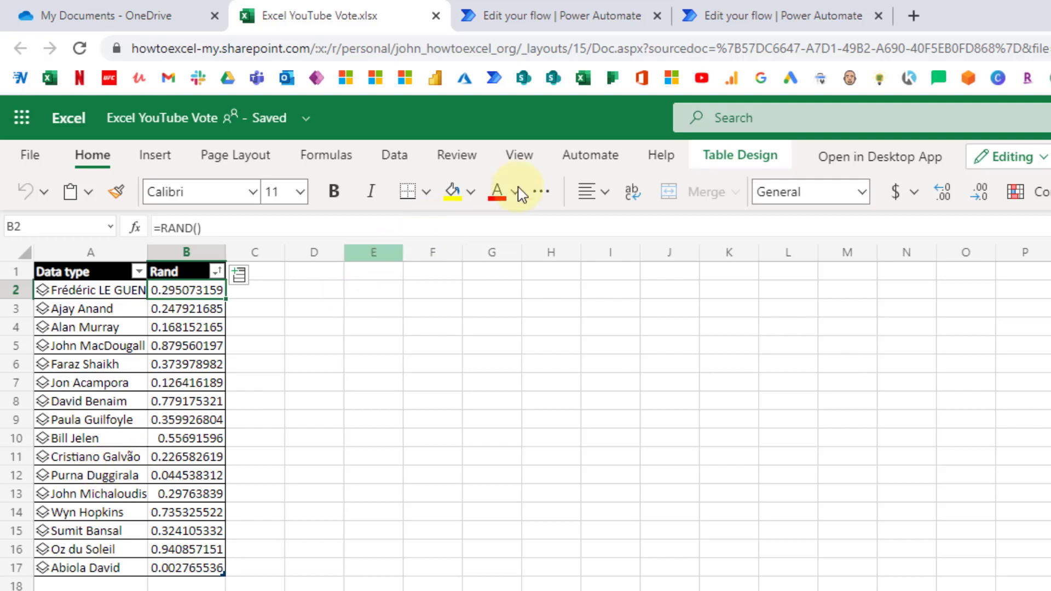
pyautogui.click(599, 158)
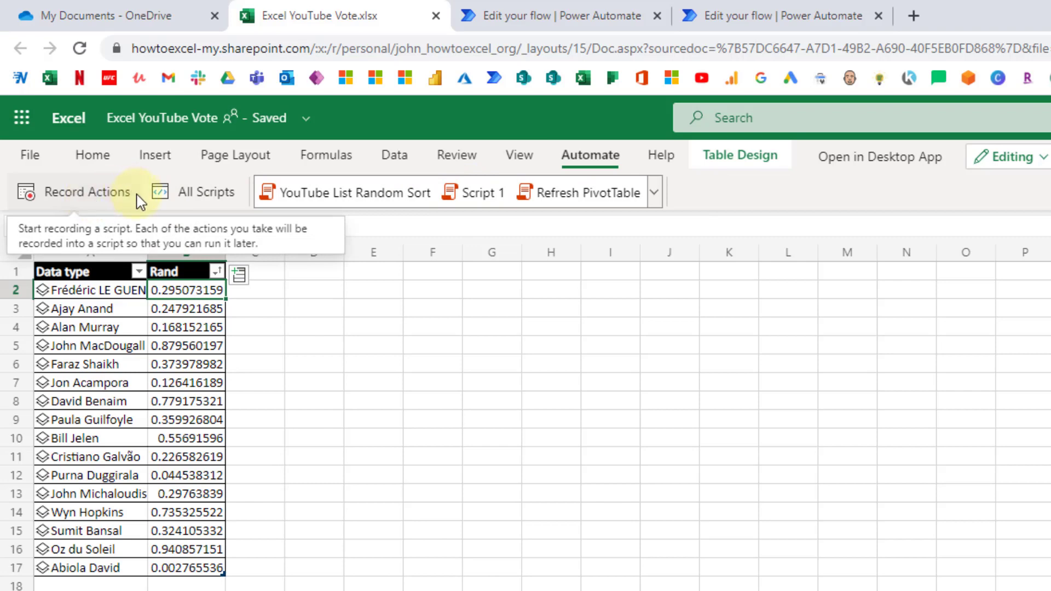
# Step: Open the YouTube List Random Sort script and glance at the Rand column's sort options
pyautogui.click(323, 198)
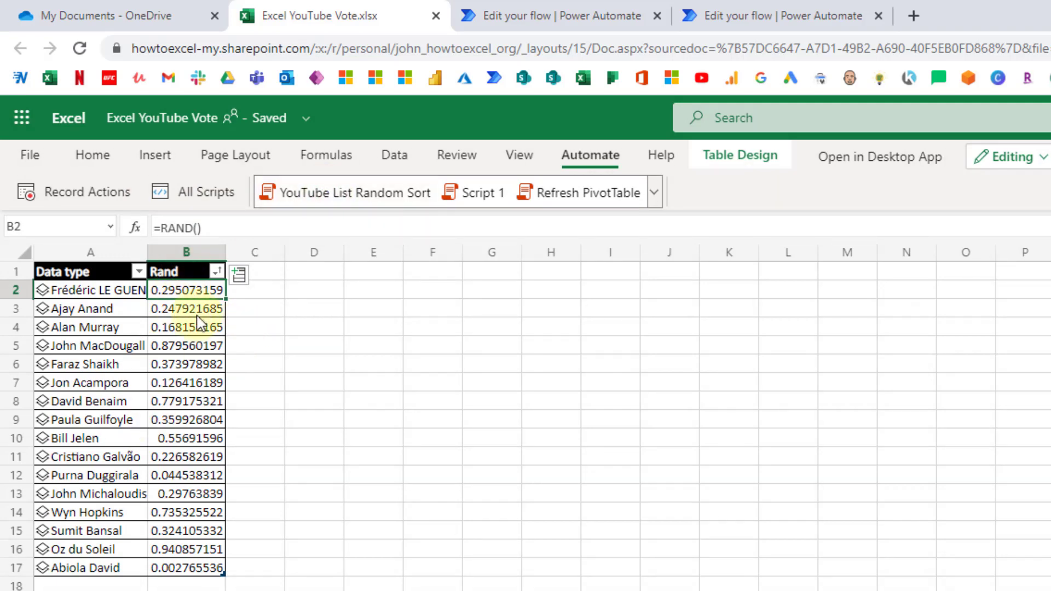
pyautogui.click(217, 272)
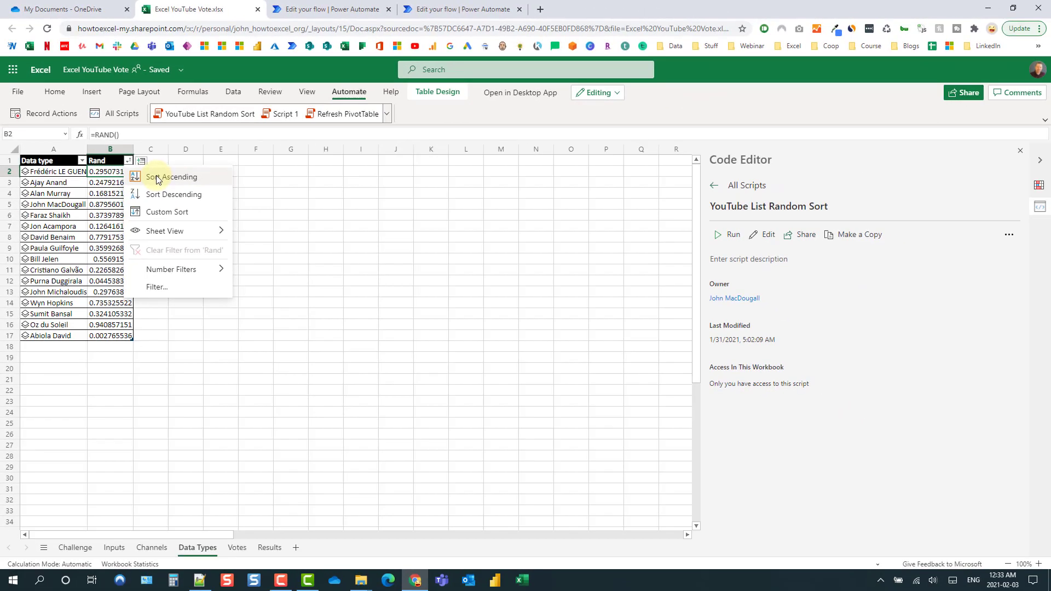
pyautogui.click(766, 235)
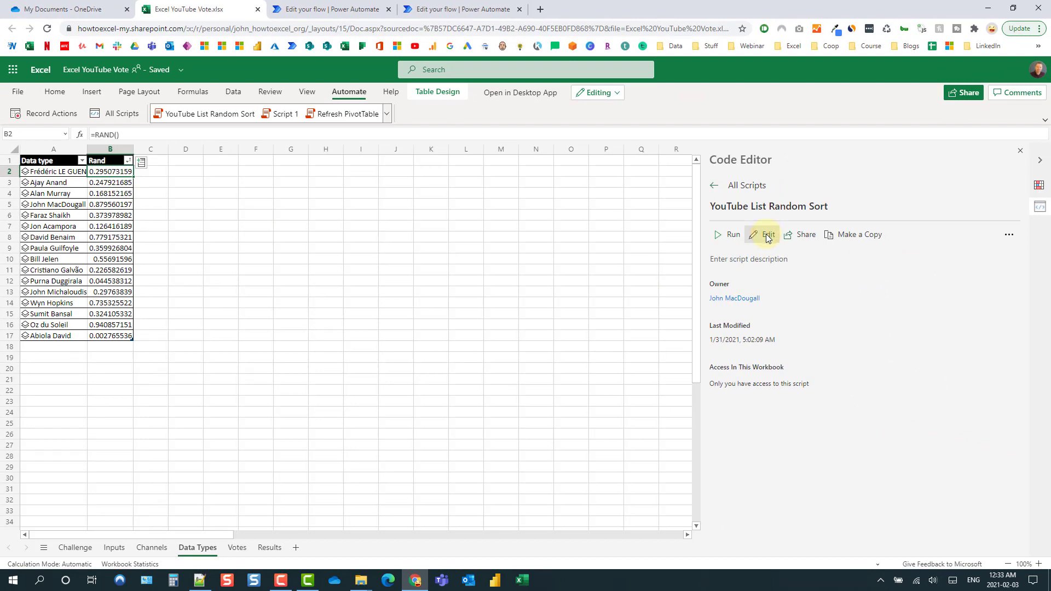
# Step: Review the script's ascending sort code on lines 4-8, then run it to reshuffle the channel table
pyautogui.click(766, 236)
pyautogui.click(762, 295)
pyautogui.hotkey('shift', 'Up')
pyautogui.hotkey('shift', 'Up')
pyautogui.hotkey('shift', 'Up')
pyautogui.hotkey('shift', 'Up')
pyautogui.hotkey('shift', 'Home')
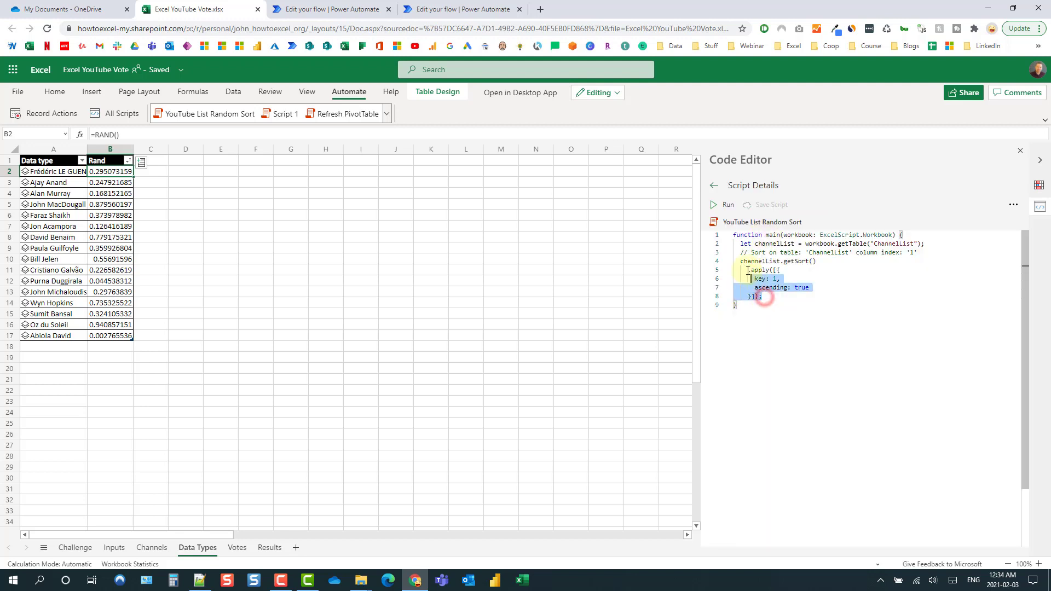
pyautogui.doubleClick(769, 287)
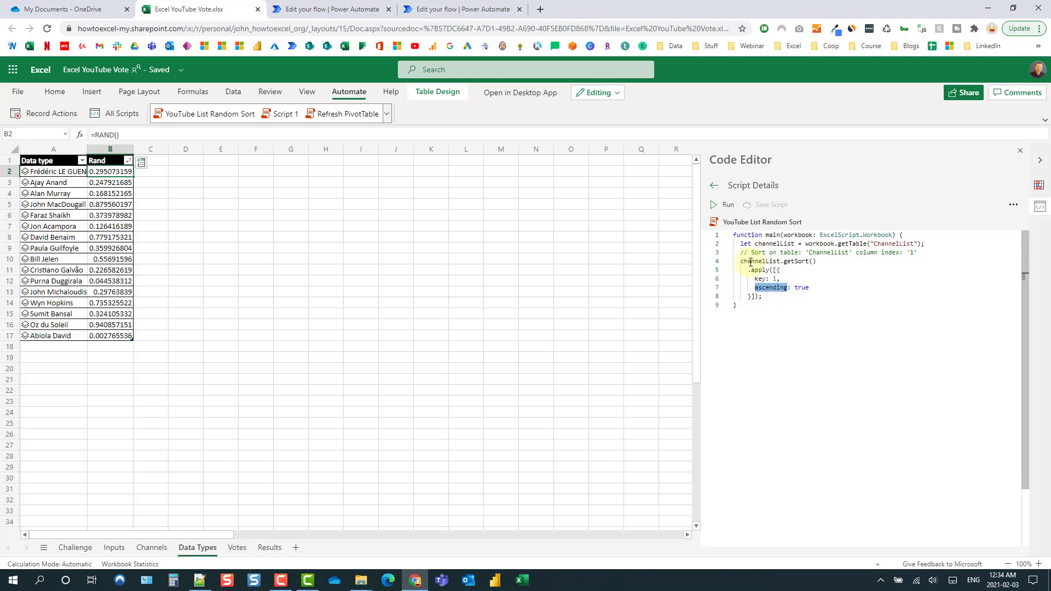
pyautogui.click(726, 205)
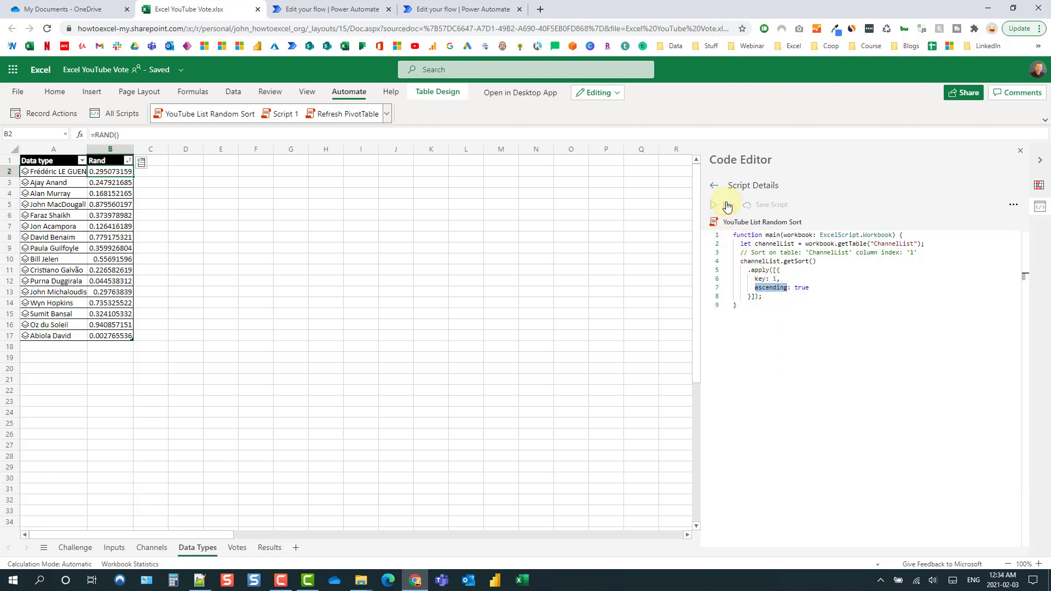
pyautogui.click(727, 205)
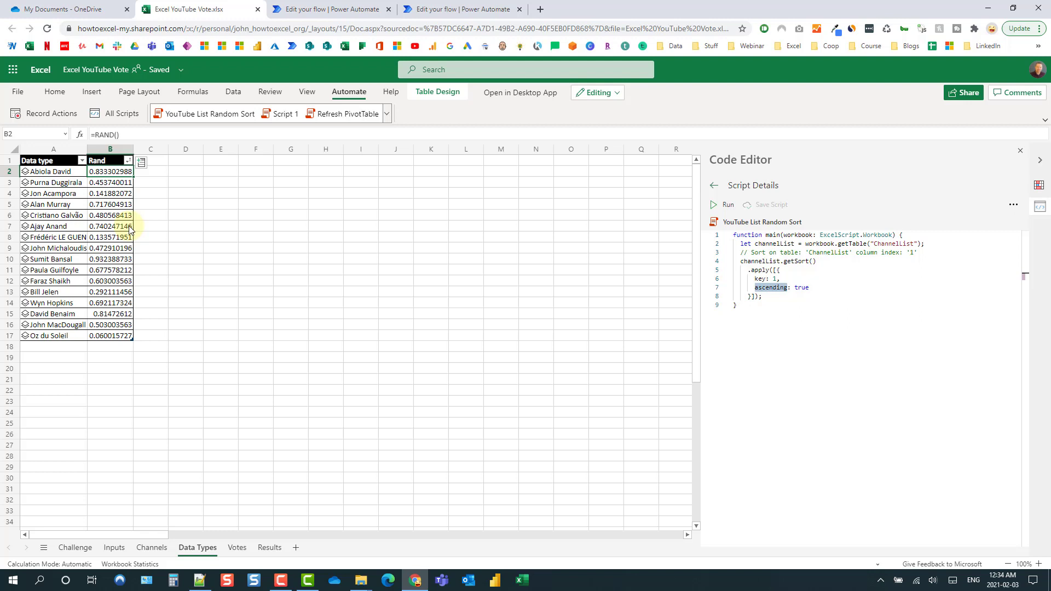
pyautogui.click(327, 9)
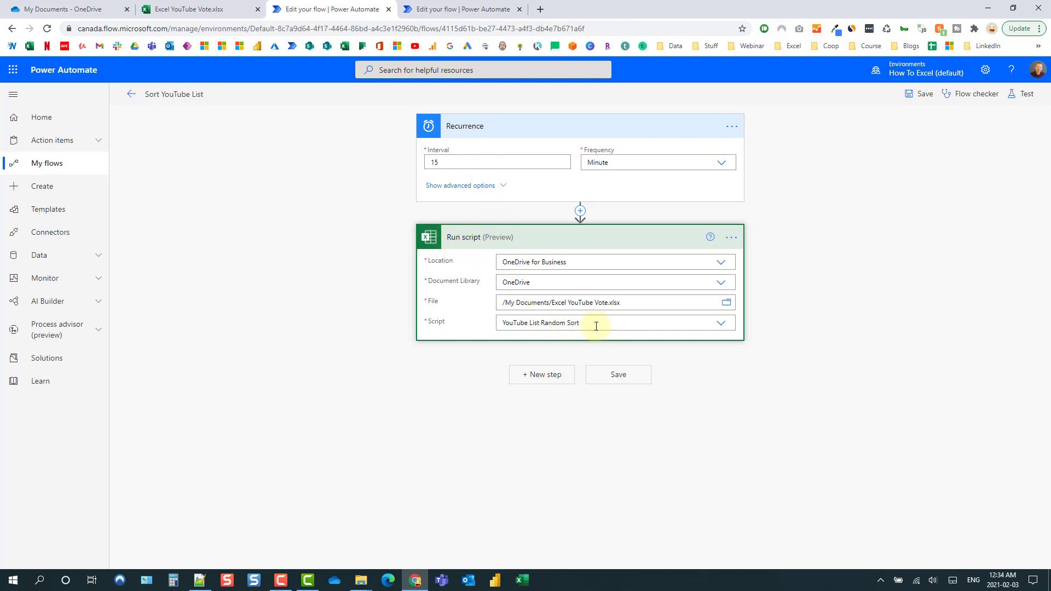
pyautogui.moveTo(594, 324); pyautogui.dragTo(496, 323)
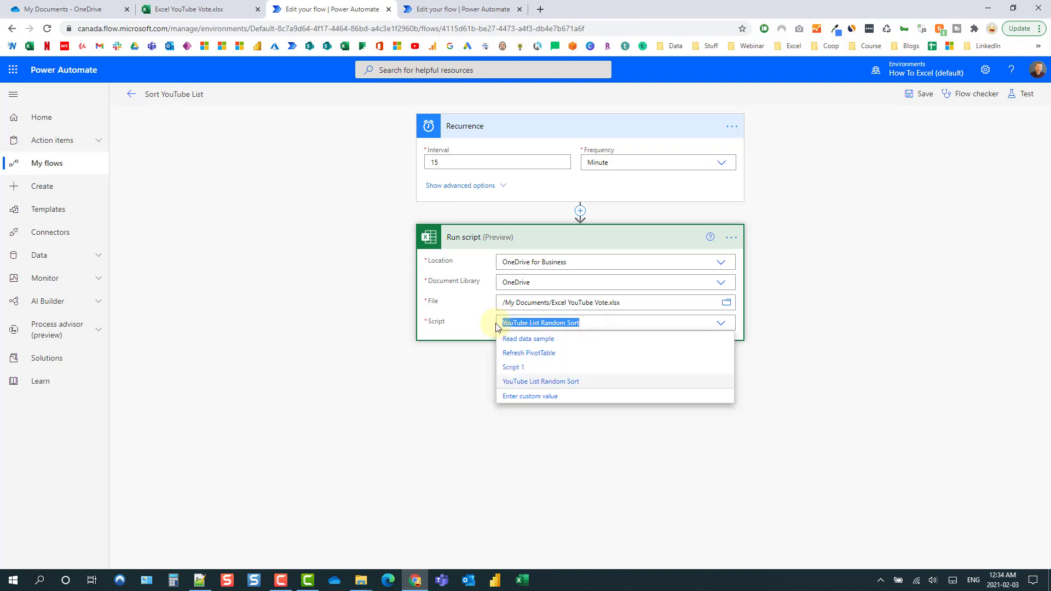
pyautogui.click(472, 316)
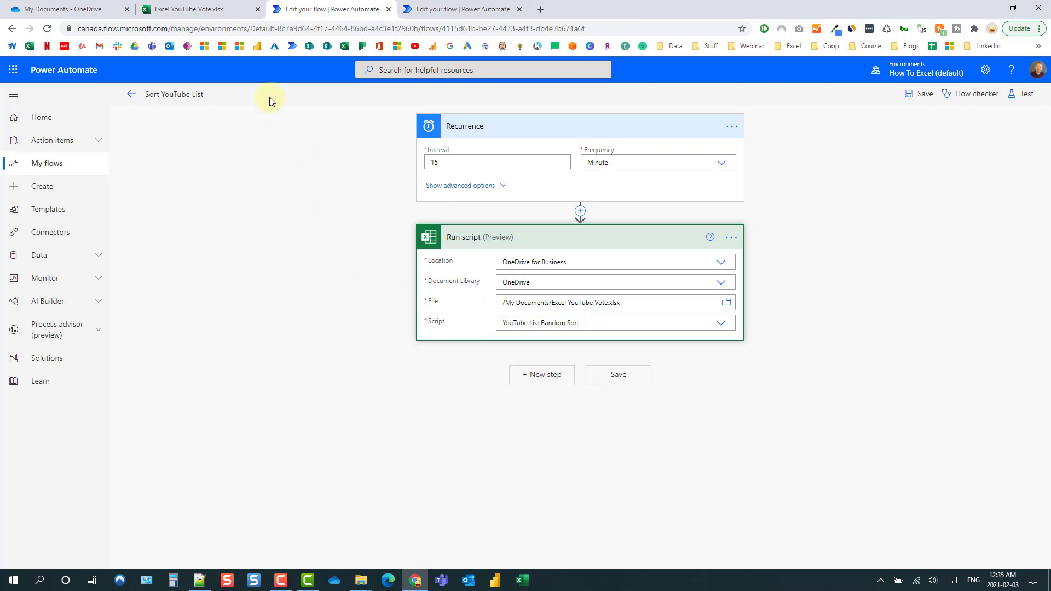
pyautogui.click(214, 10)
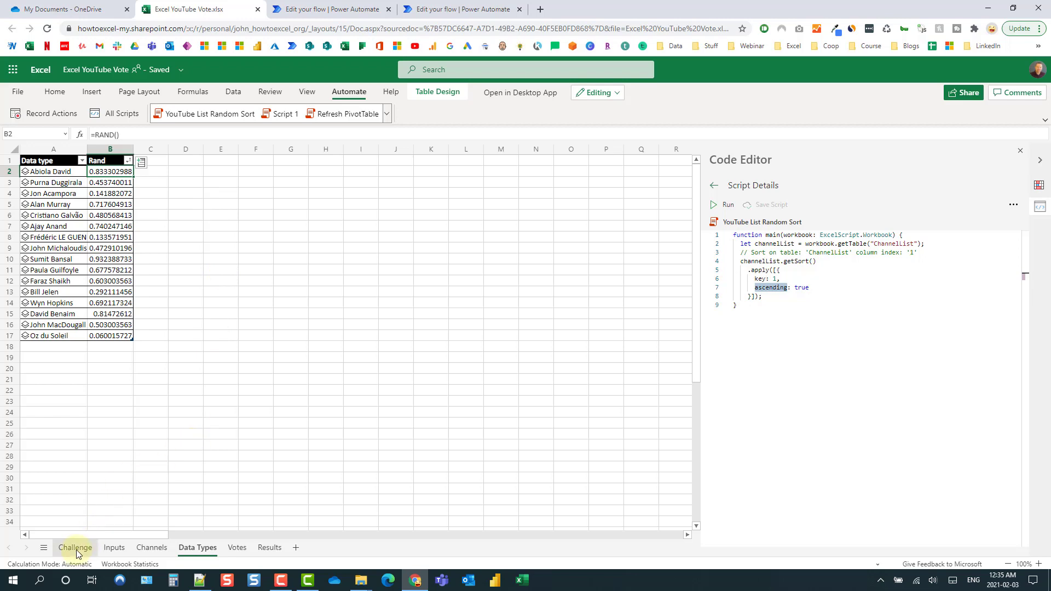
# Step: Tour the Inputs, Channels, Data Types and Votes sheets, then open the top channel's card on Results
pyautogui.click(114, 547)
pyautogui.click(152, 546)
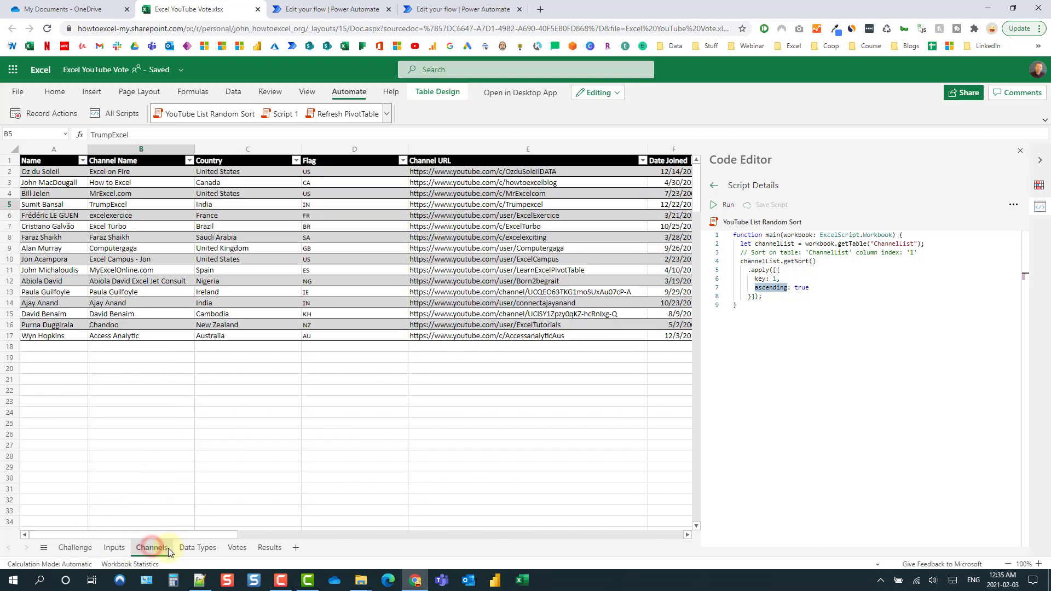
pyautogui.click(198, 547)
pyautogui.click(236, 547)
pyautogui.click(270, 546)
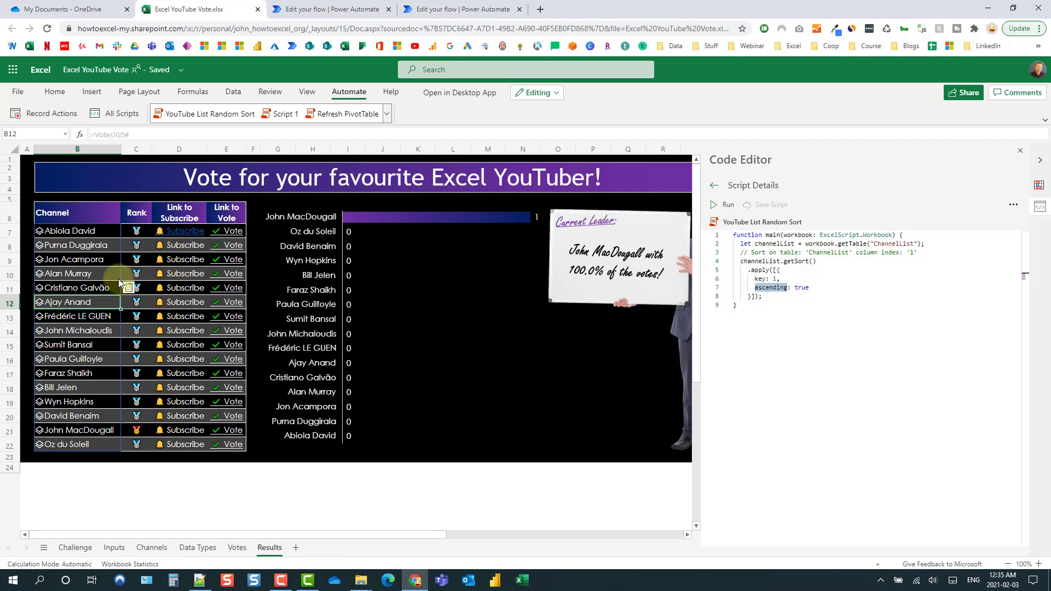
pyautogui.click(40, 232)
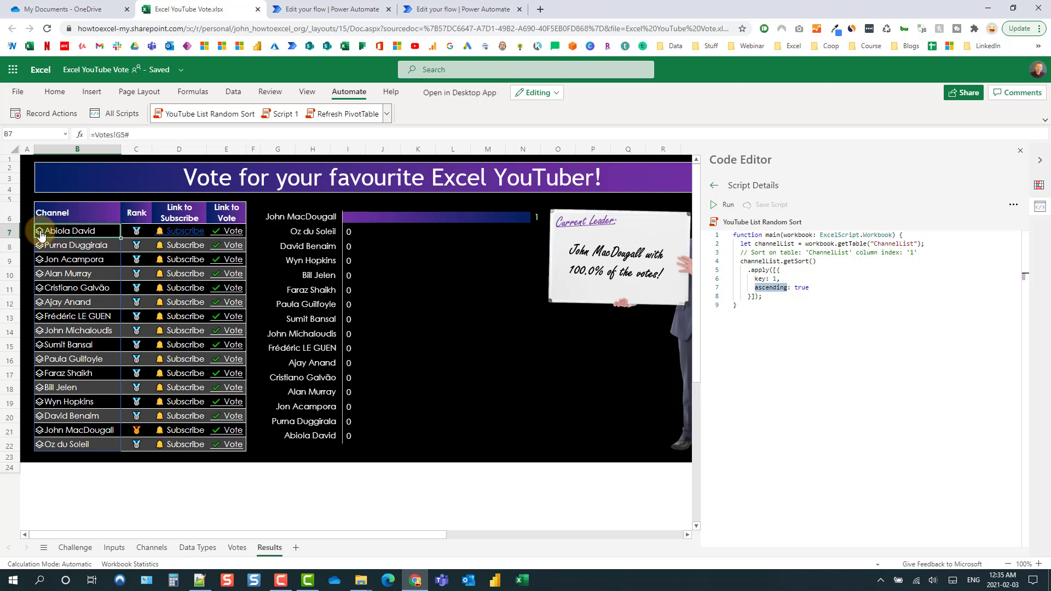